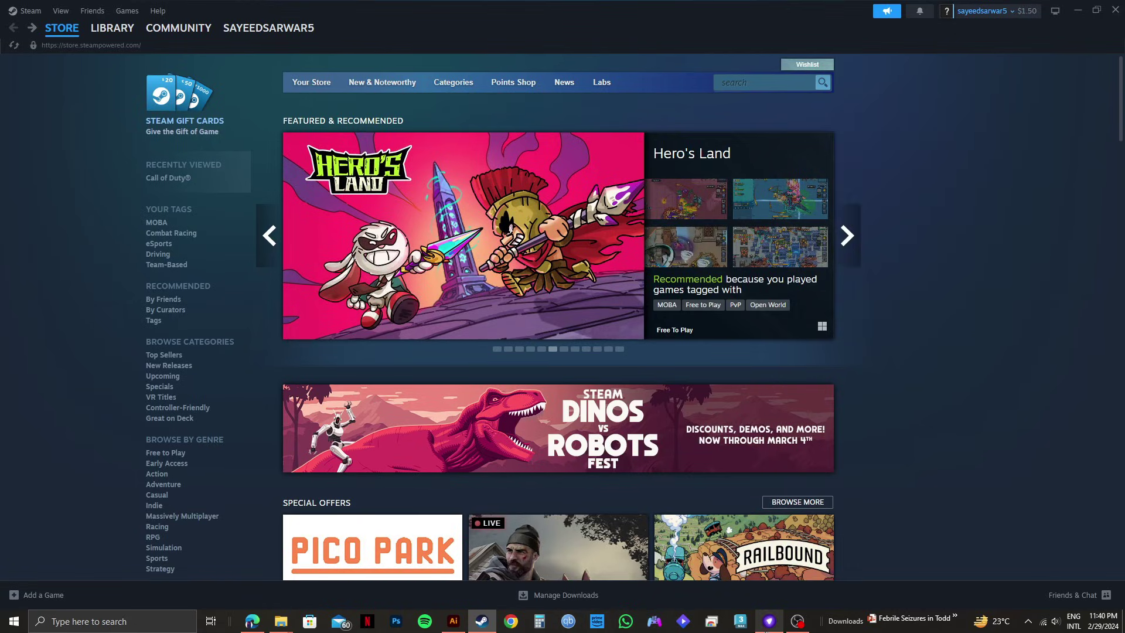
Connect PureVPN to the United Kingdom server and minimize its window.
left_click(769, 622)
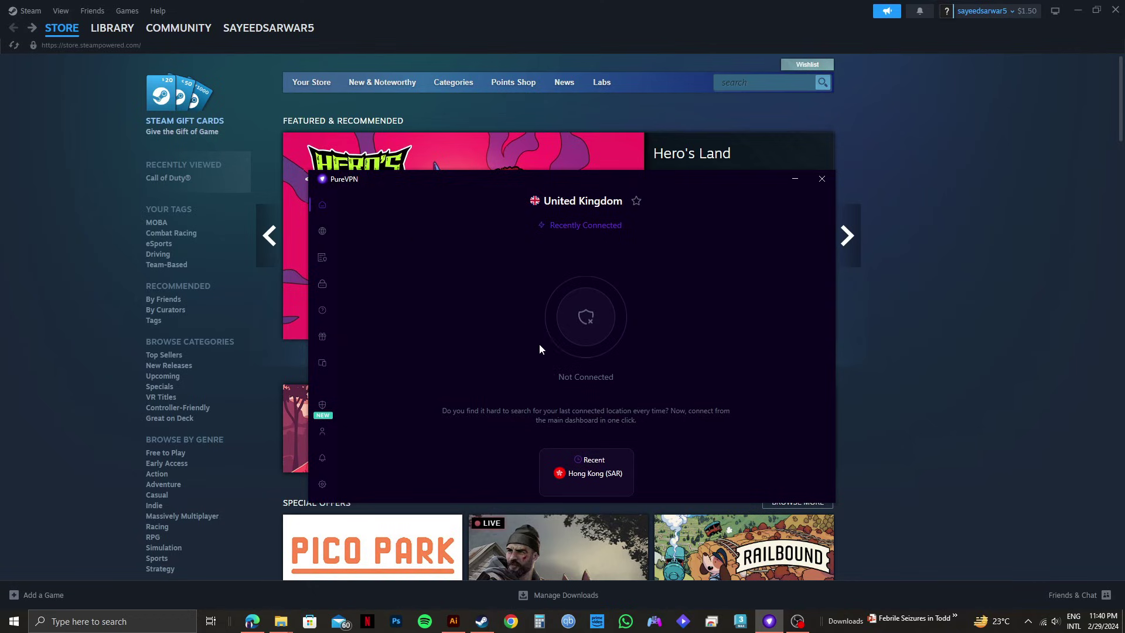
left_click(589, 318)
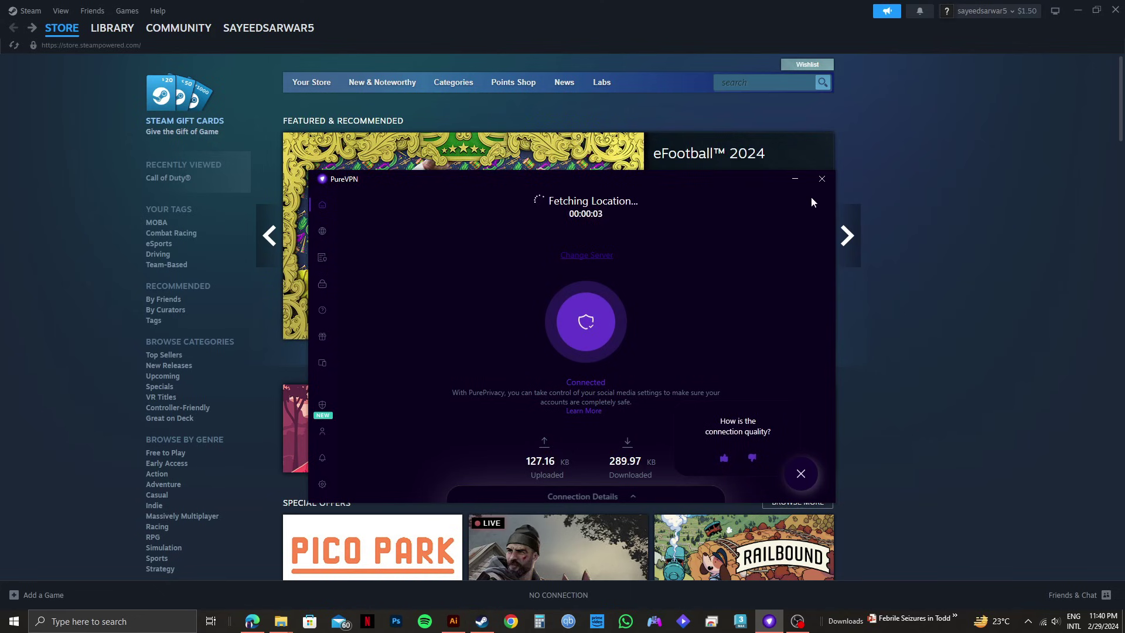
left_click(794, 181)
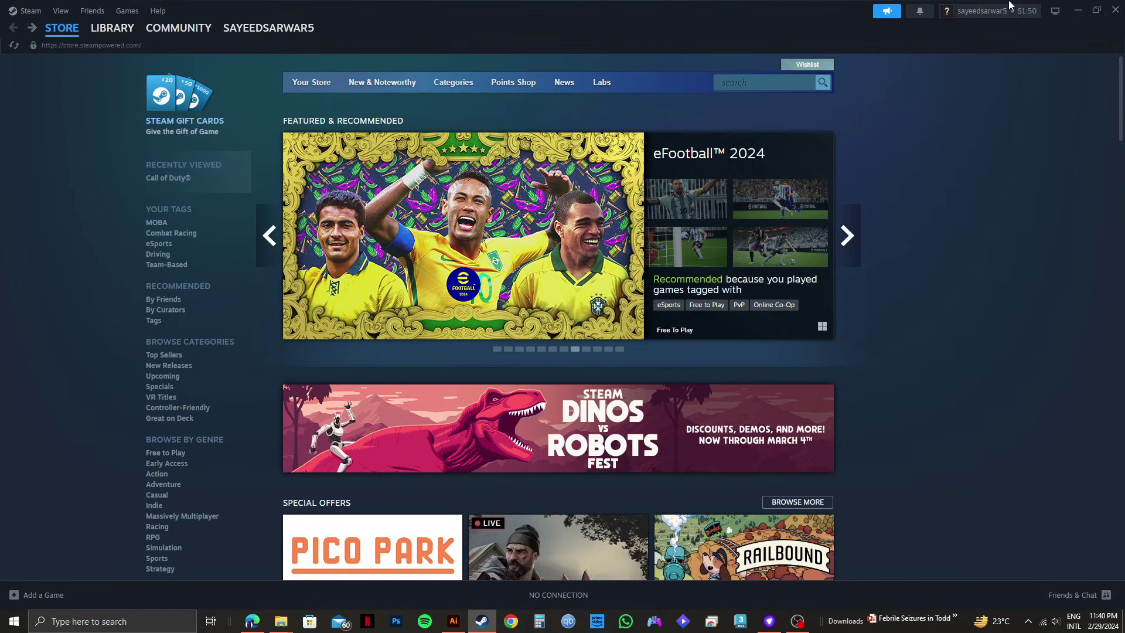
Open Account details from the username menu, showing the Bangladesh store country.
left_click(983, 11)
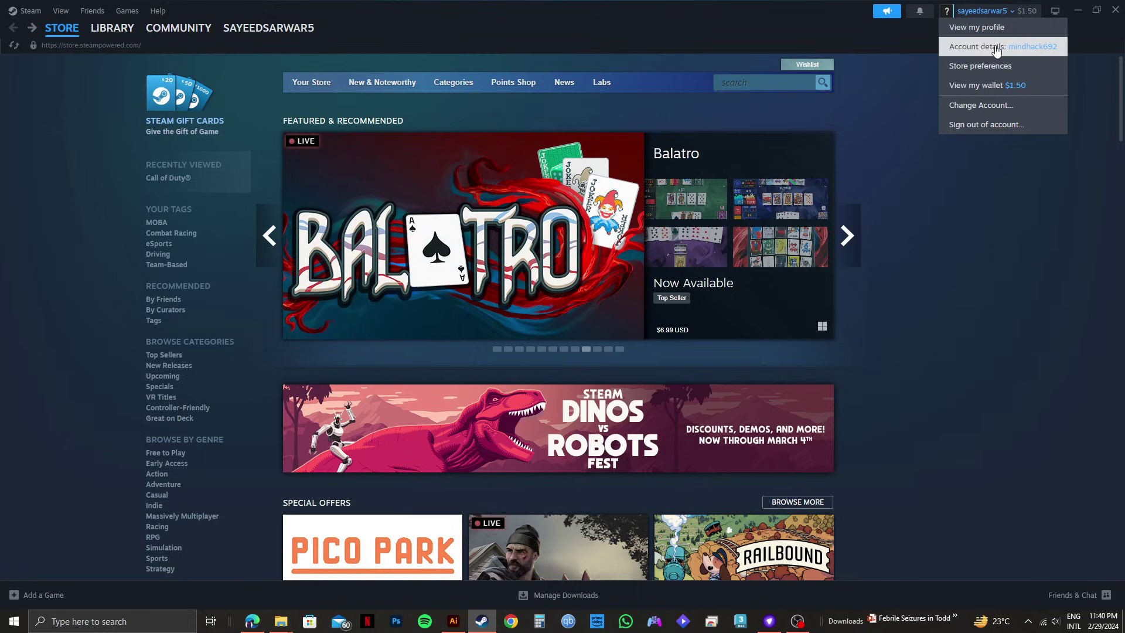
left_click(962, 48)
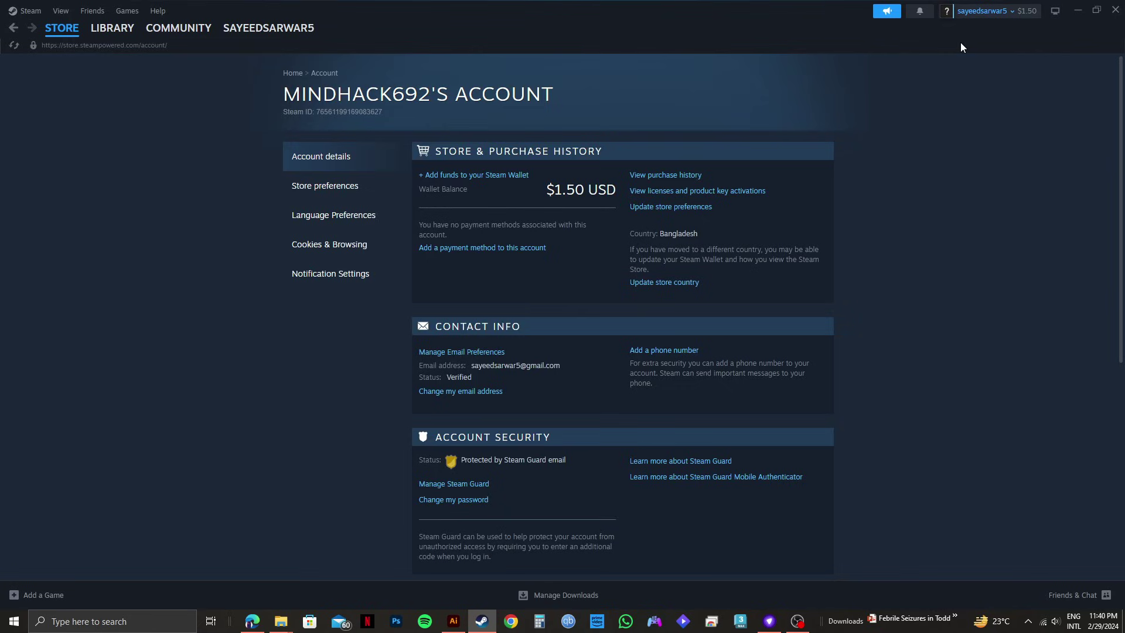
scroll(870, 179, "down", 3)
scroll(834, 217, "down", 3)
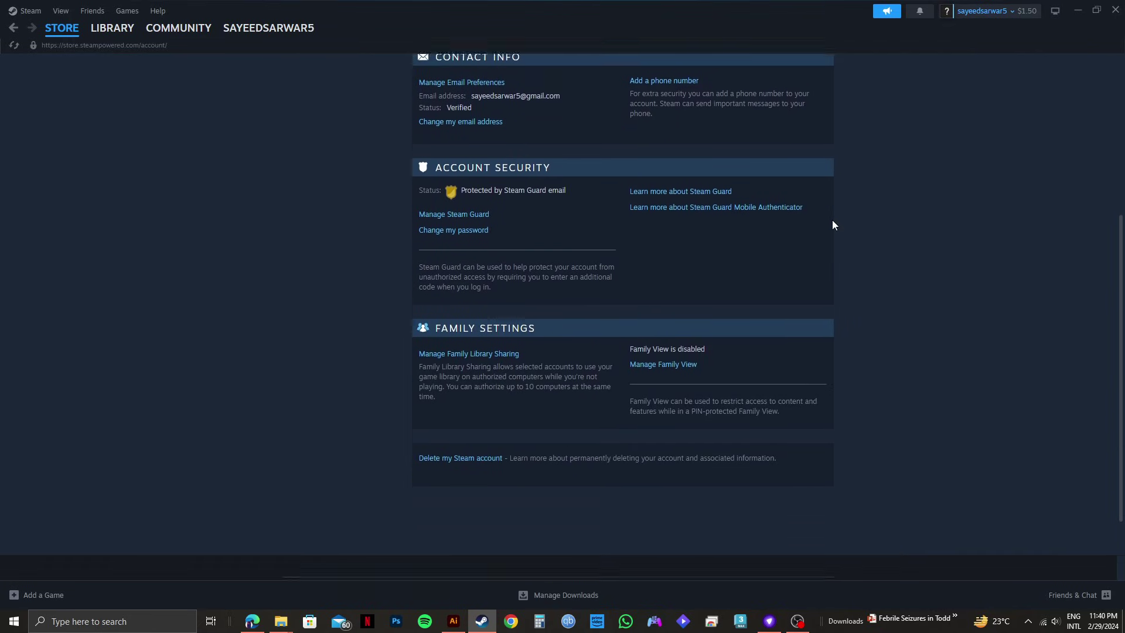
scroll(833, 220, "up", 4)
scroll(832, 221, "down", 1)
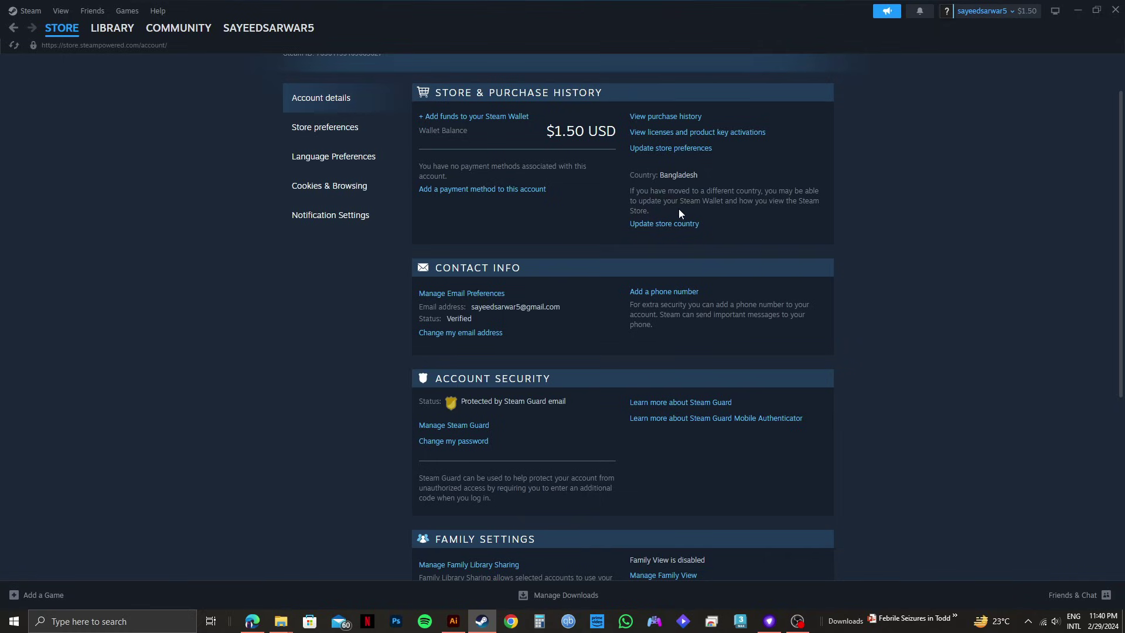
Follow the 'Update store country' link under Store & Purchase History.
left_click(670, 224)
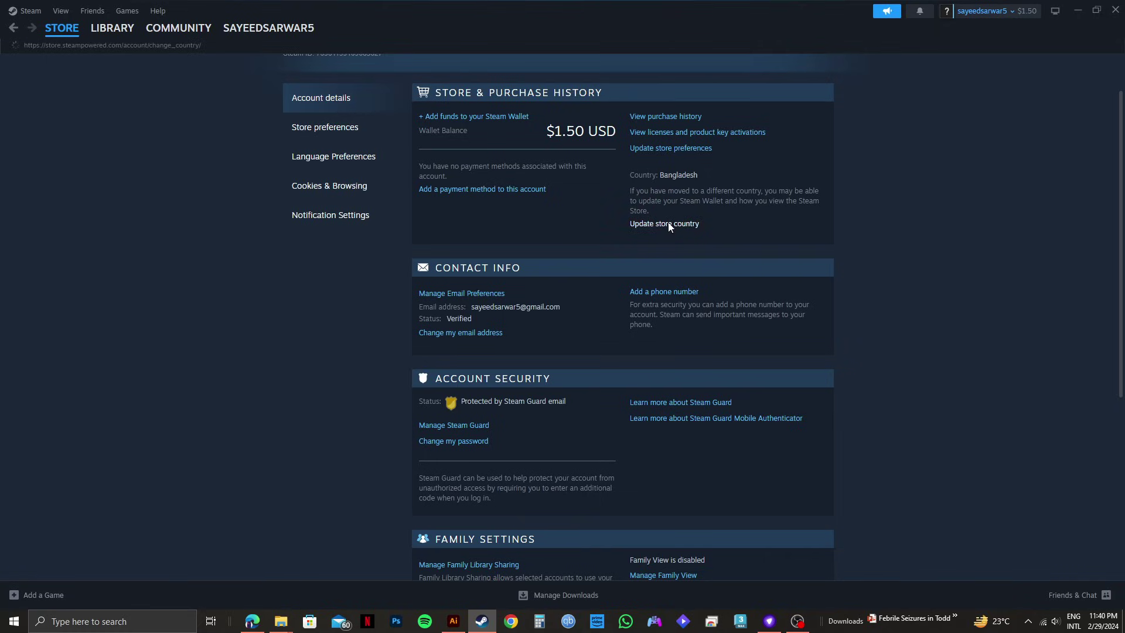